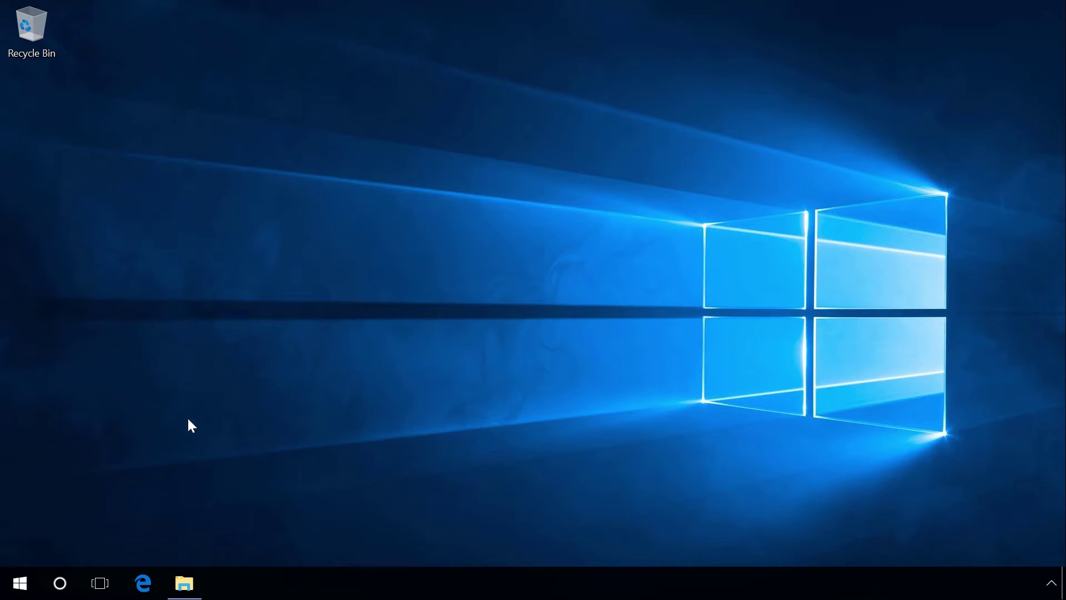
- Try opening the Documents folder on drive C: and request access, which ends in an access-denied message
click(184, 584)
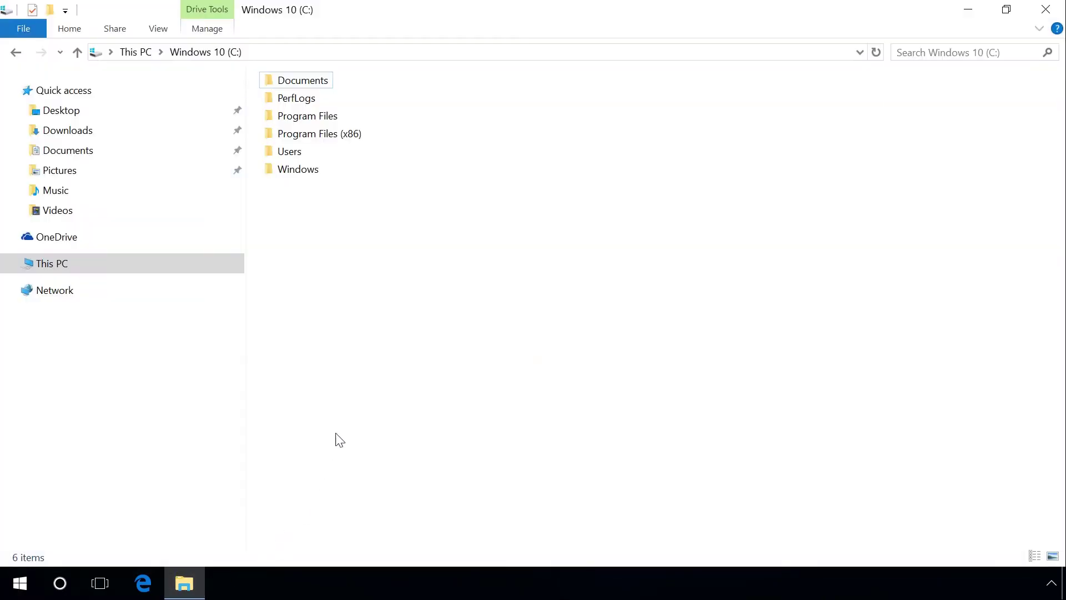
double_click(314, 84)
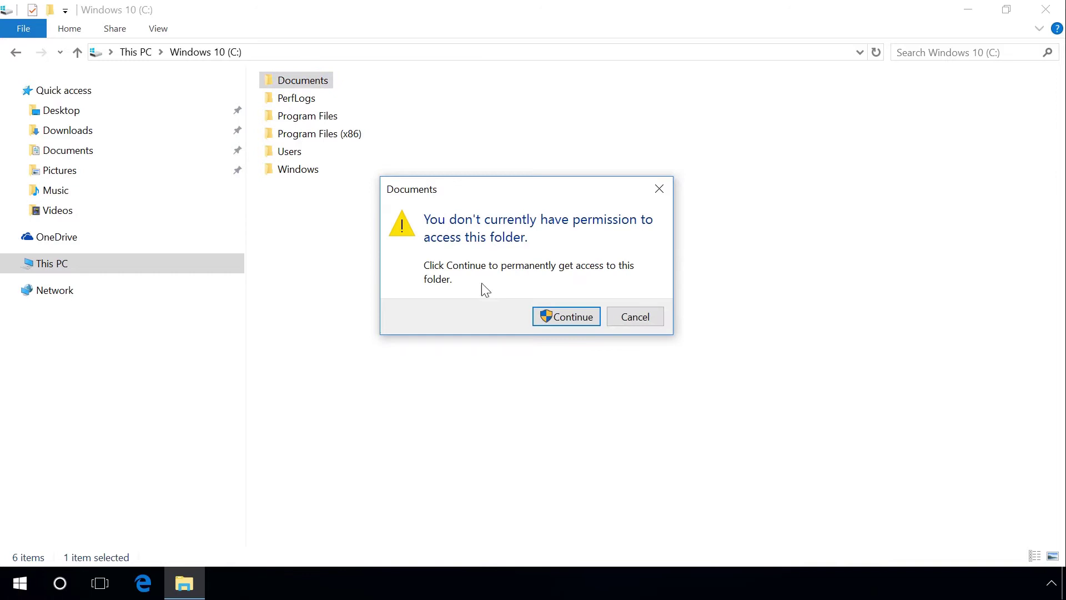
click(553, 316)
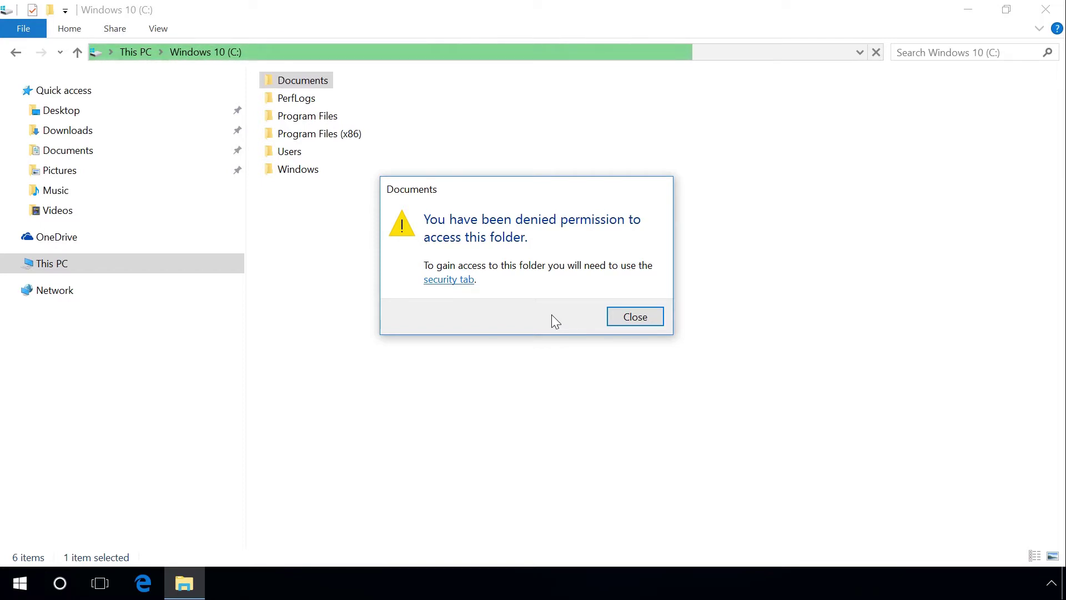
- Dismiss the denial and reach Advanced Security Settings via Documents Properties, Security tab
click(638, 319)
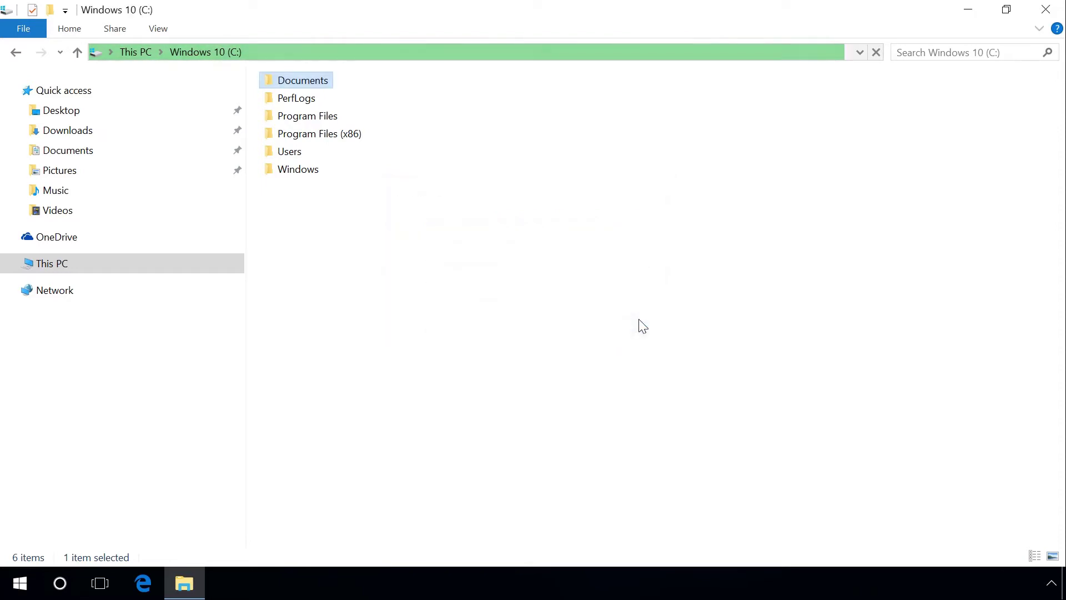
right_click(302, 81)
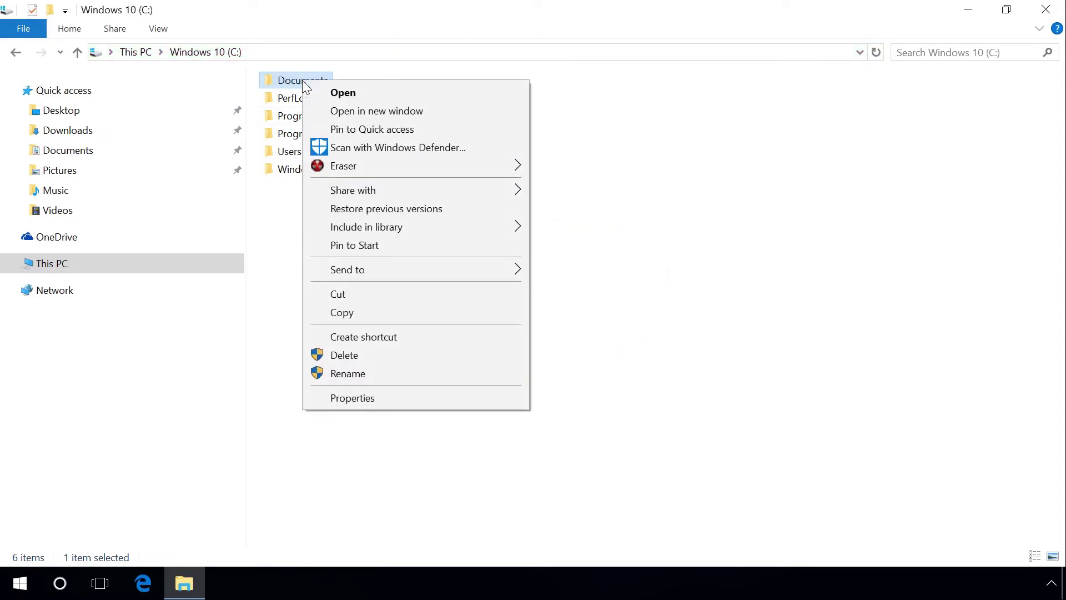
click(368, 397)
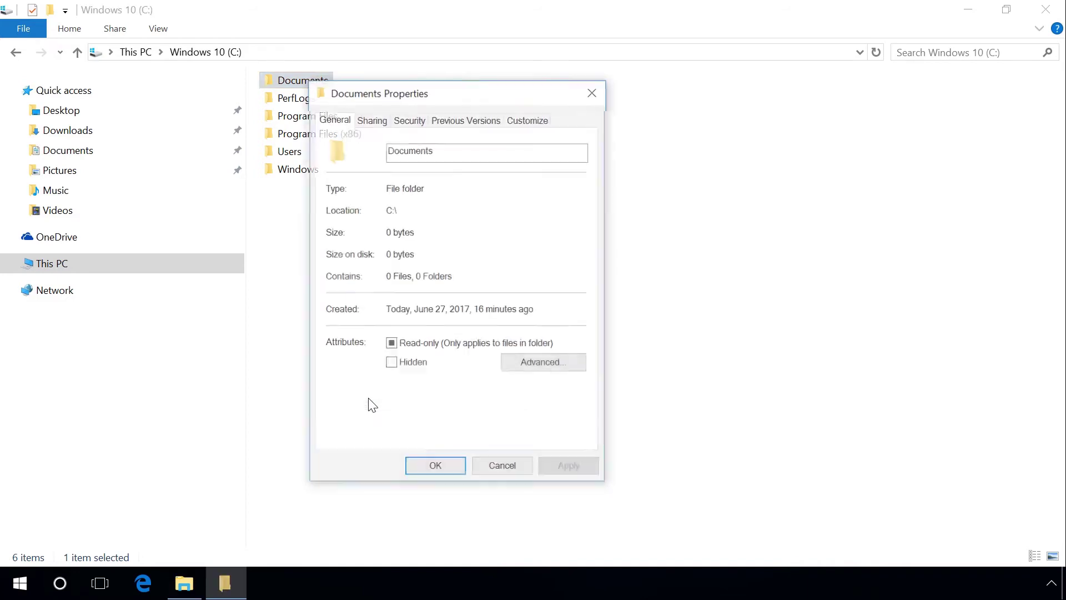
click(408, 118)
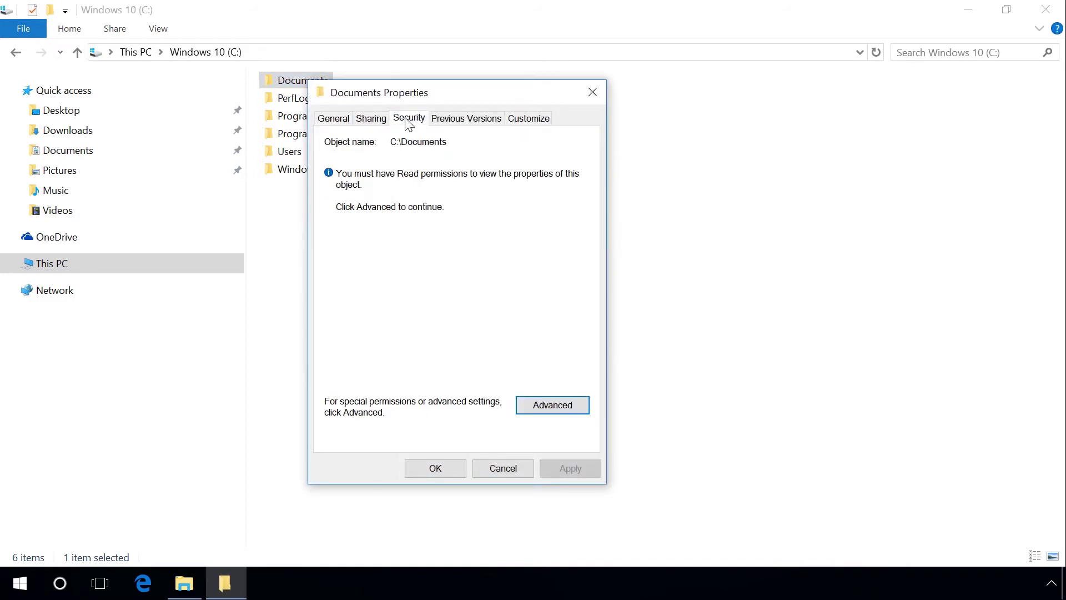
click(551, 405)
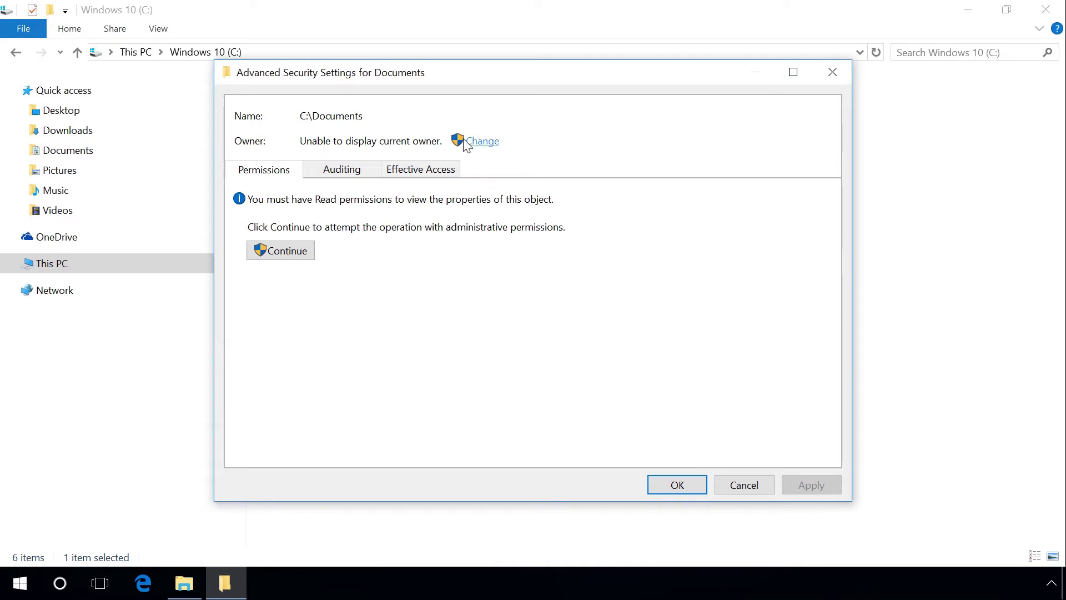
- Set the owner of C:\Documents to the local user account, entering its name and verifying it
click(482, 142)
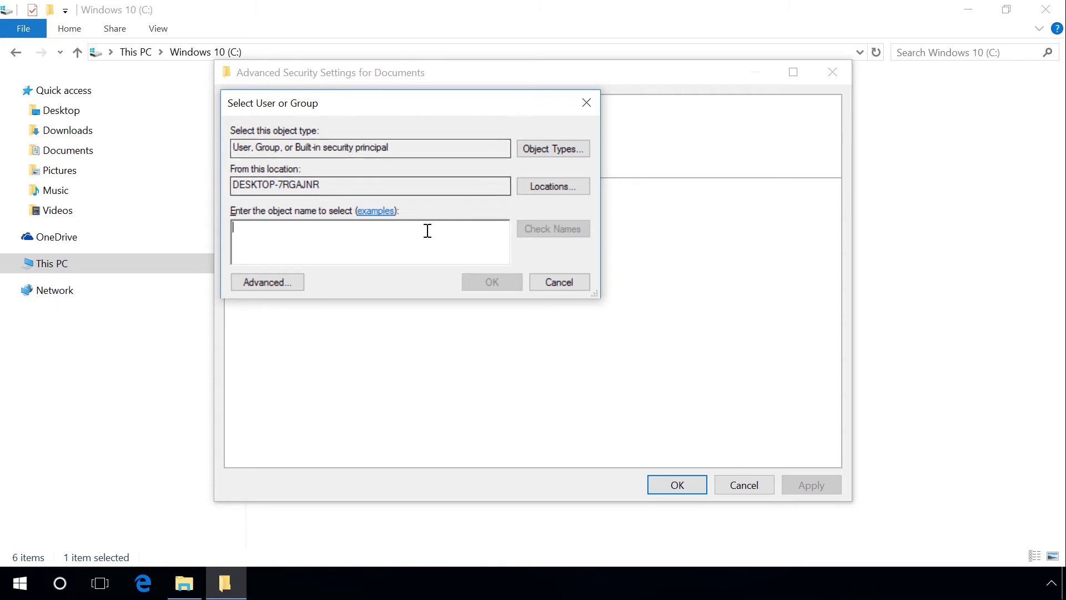
text(maxim)
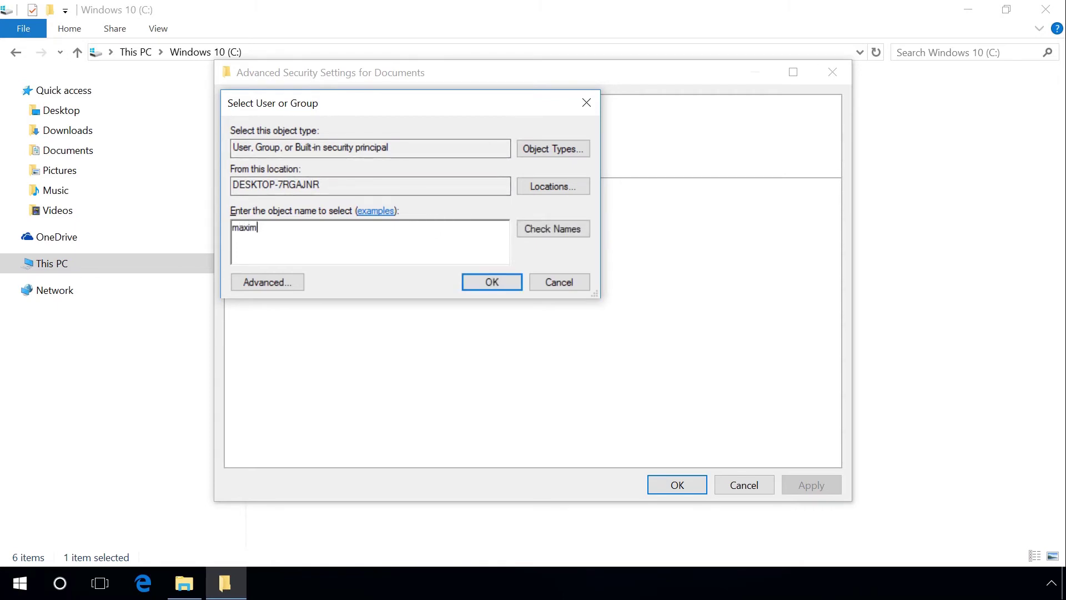
click(539, 229)
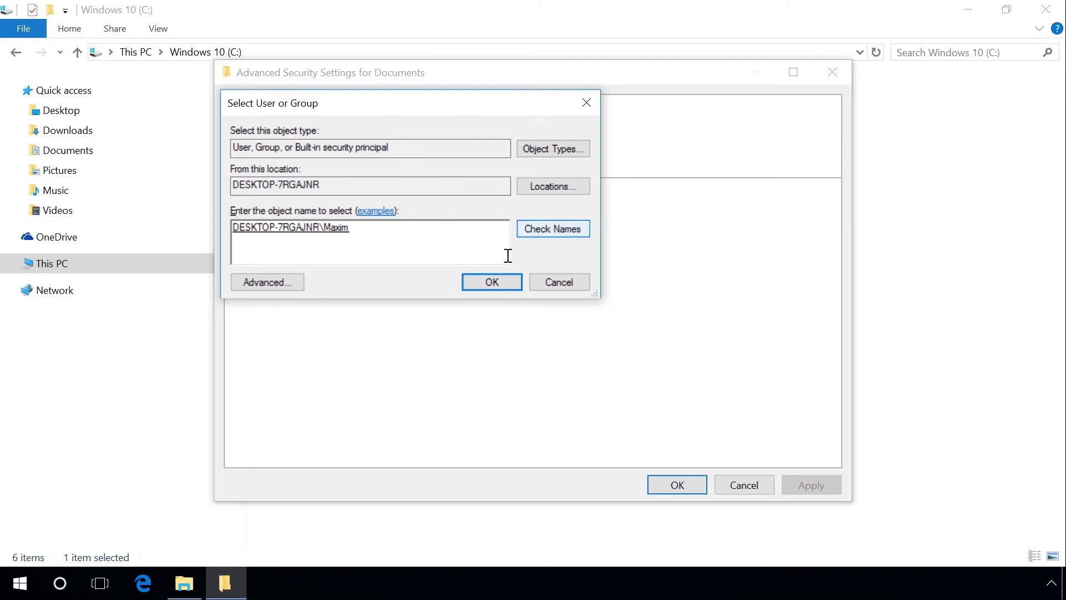
click(492, 283)
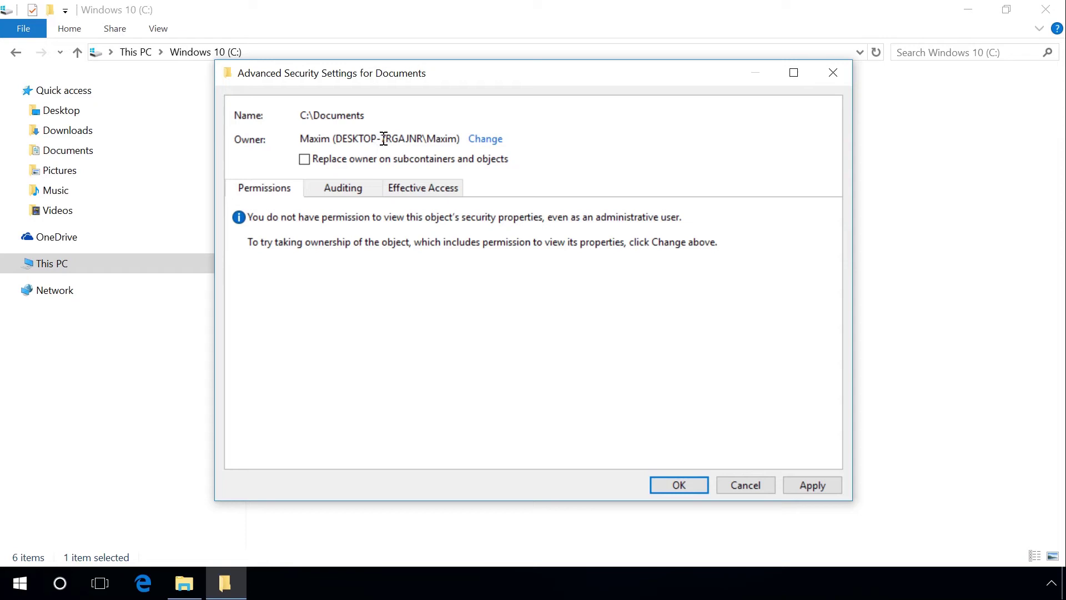
- Replace the owner on all subcontainers and objects, grant full control, and close both security dialogs
click(305, 159)
click(814, 486)
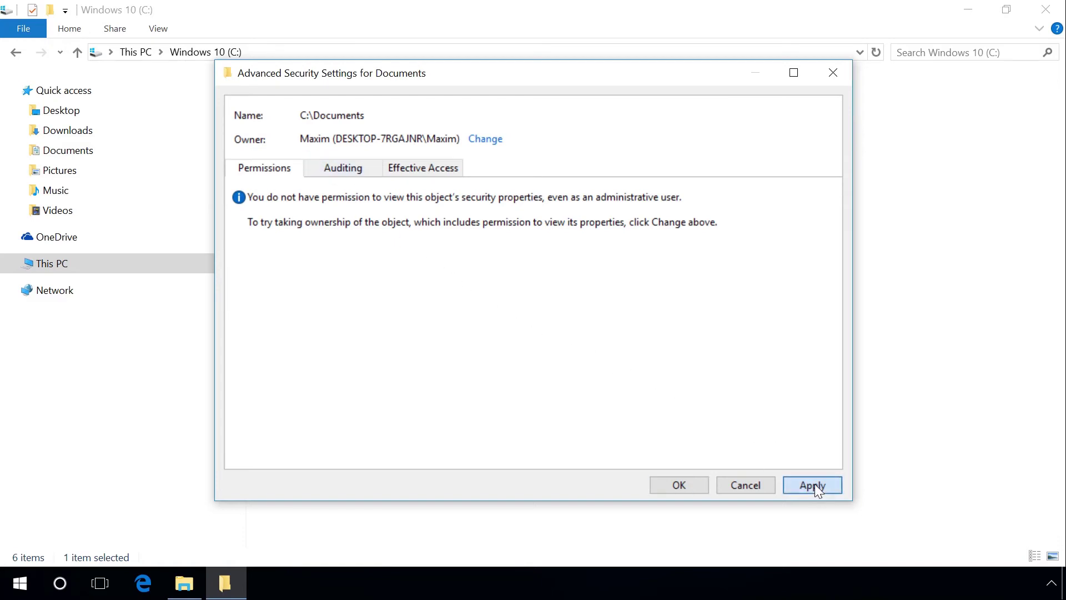
click(602, 381)
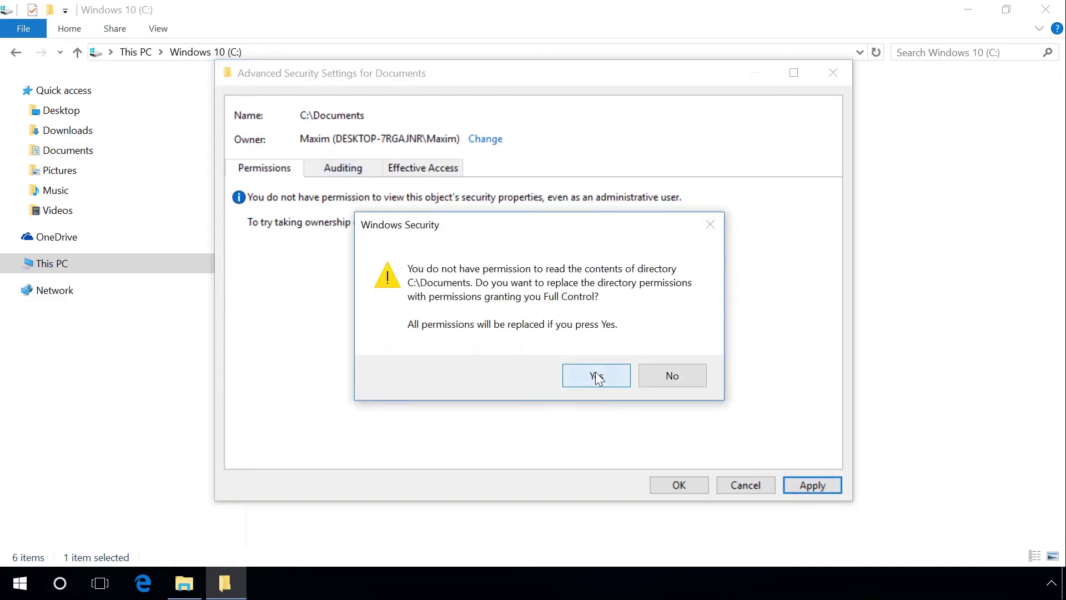
click(679, 361)
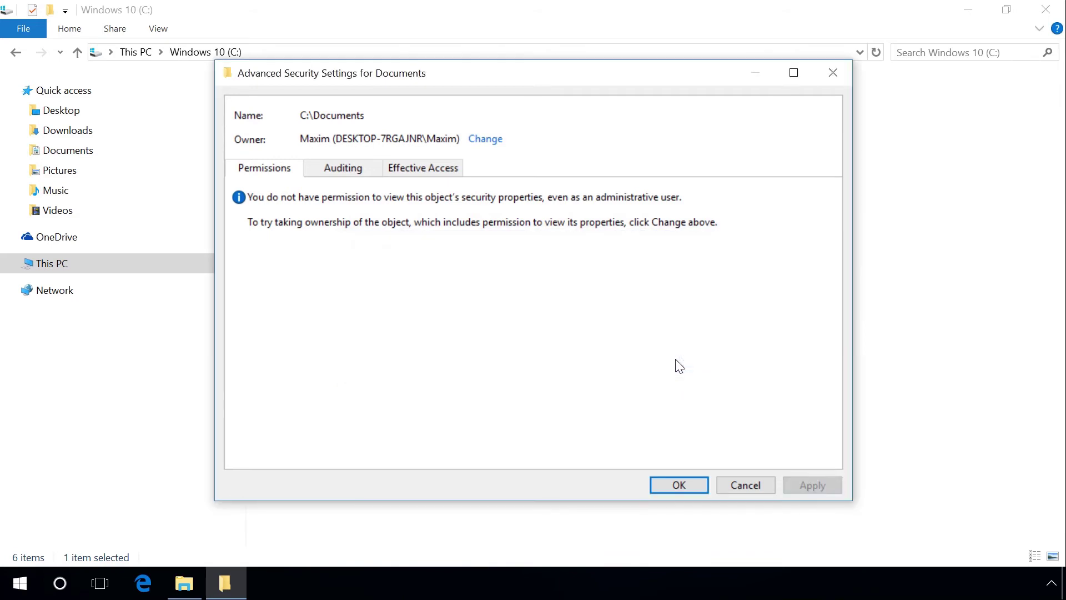
click(680, 485)
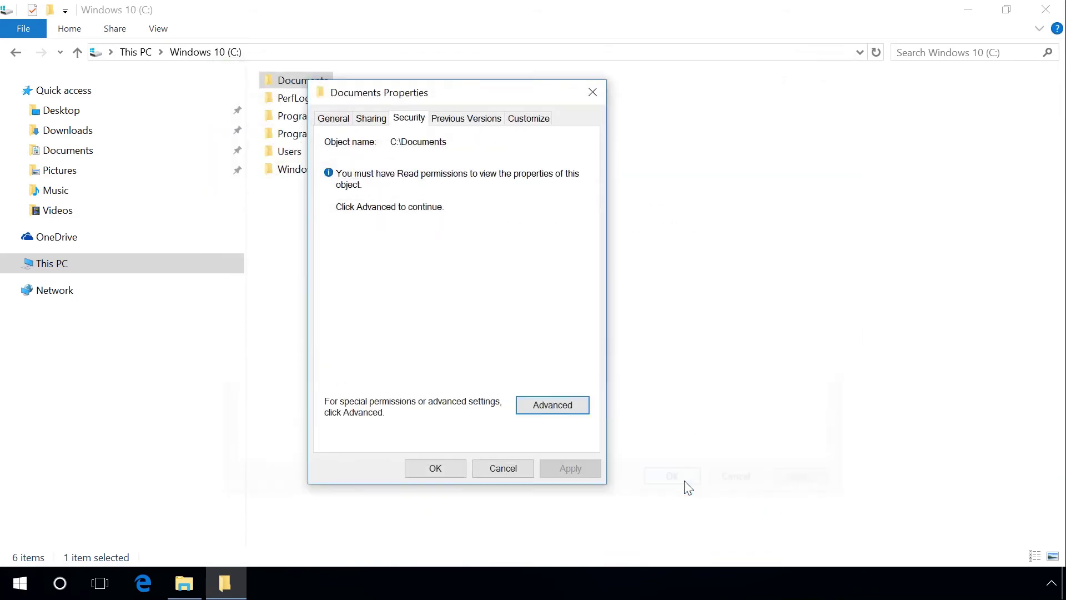
click(426, 468)
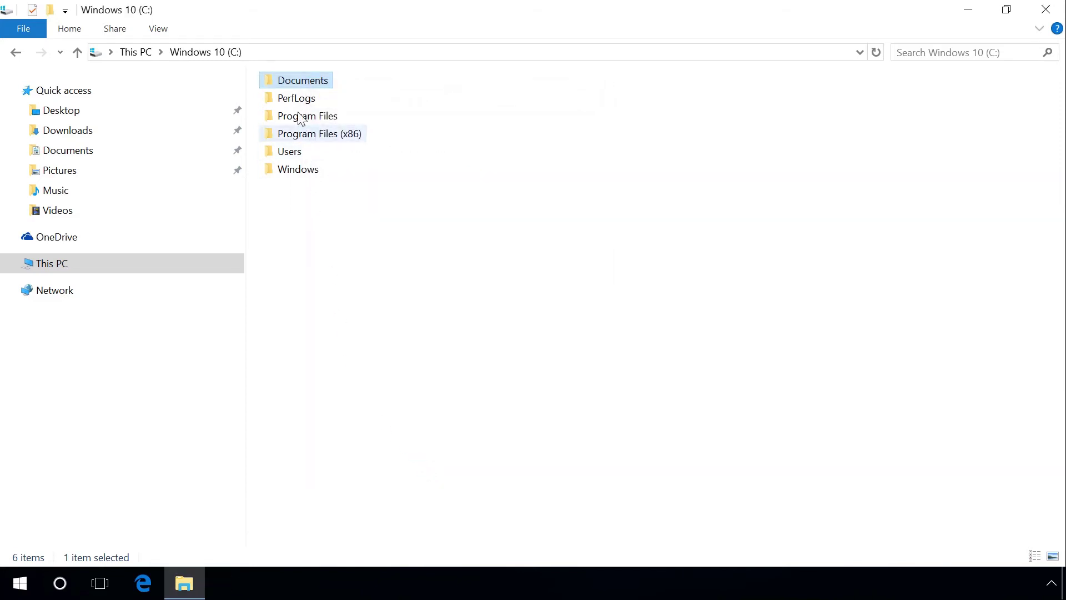
- Open C:\Documents to confirm its three items are listed, then close the window
double_click(291, 82)
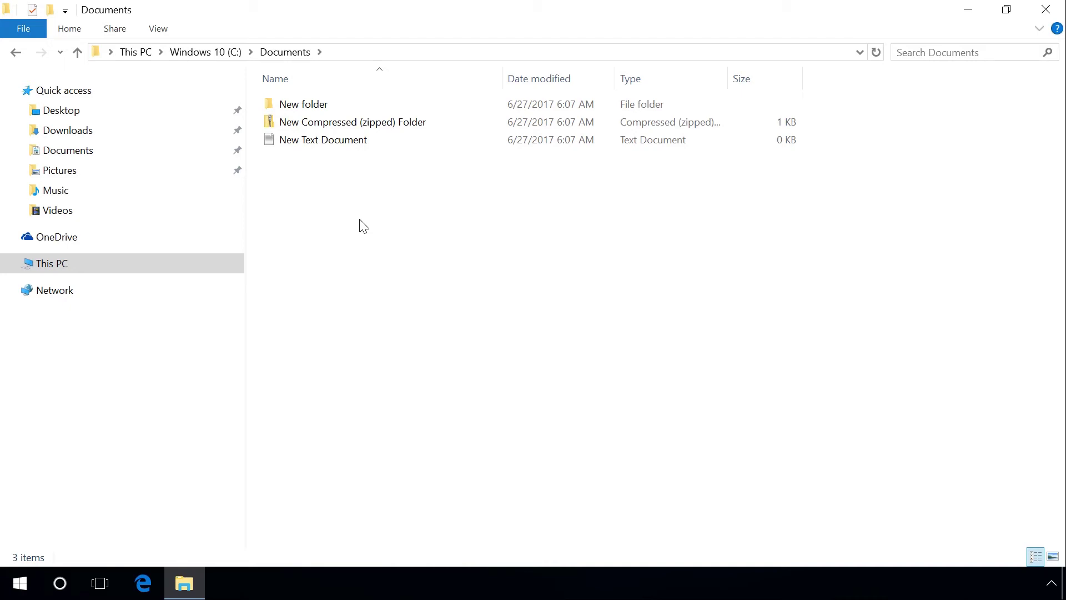
click(1055, 12)
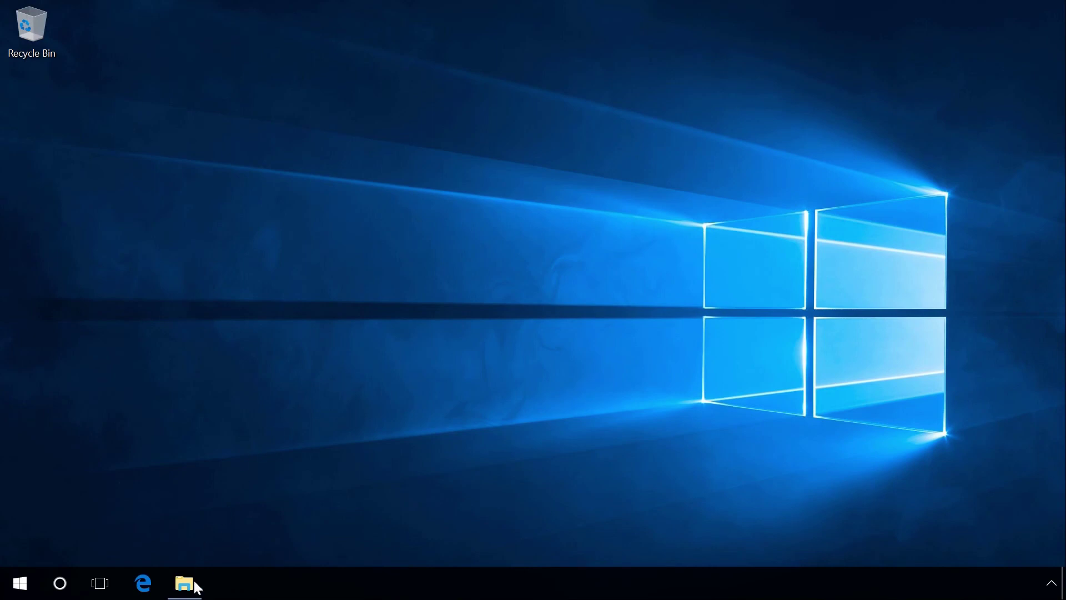
- Reopen drive C: in File Explorer and try opening Documents, dismissing the permission warning
click(185, 584)
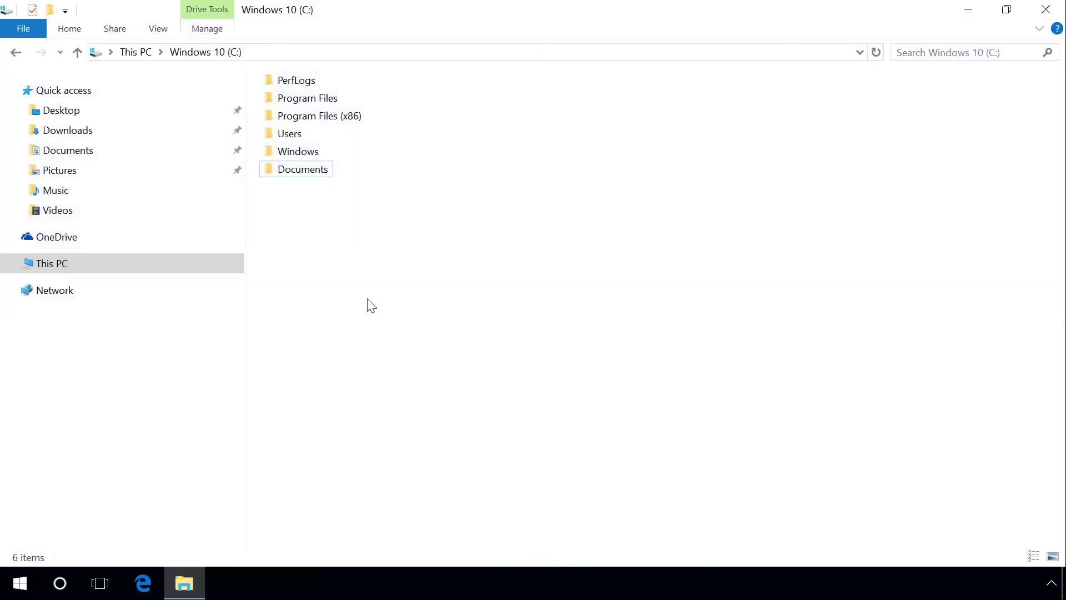
double_click(319, 169)
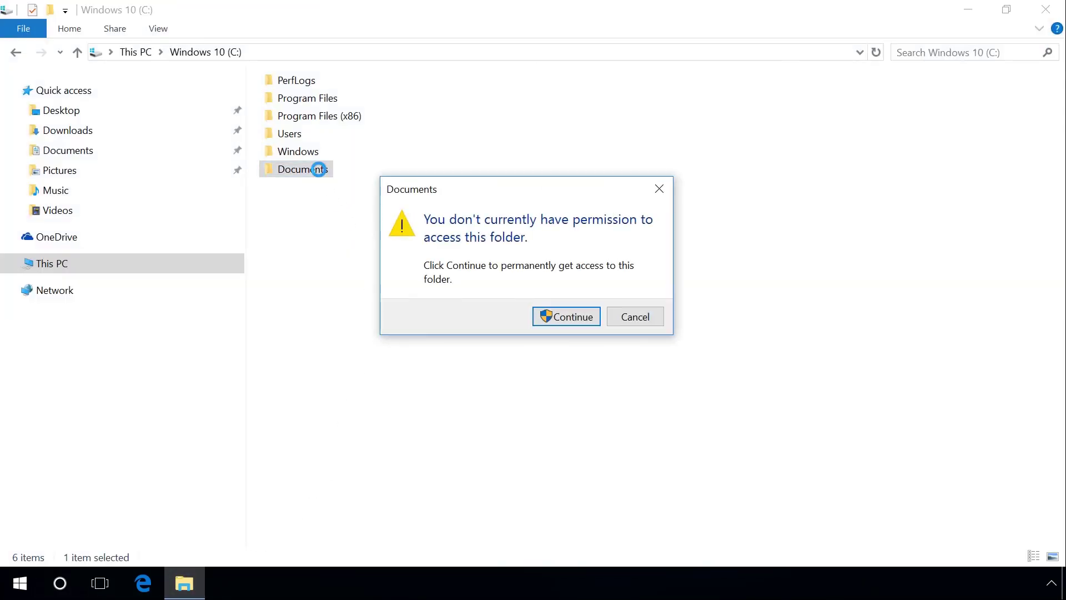
click(661, 189)
- Open Advanced Security Settings from the Documents folder's Properties, Security tab
right_click(313, 172)
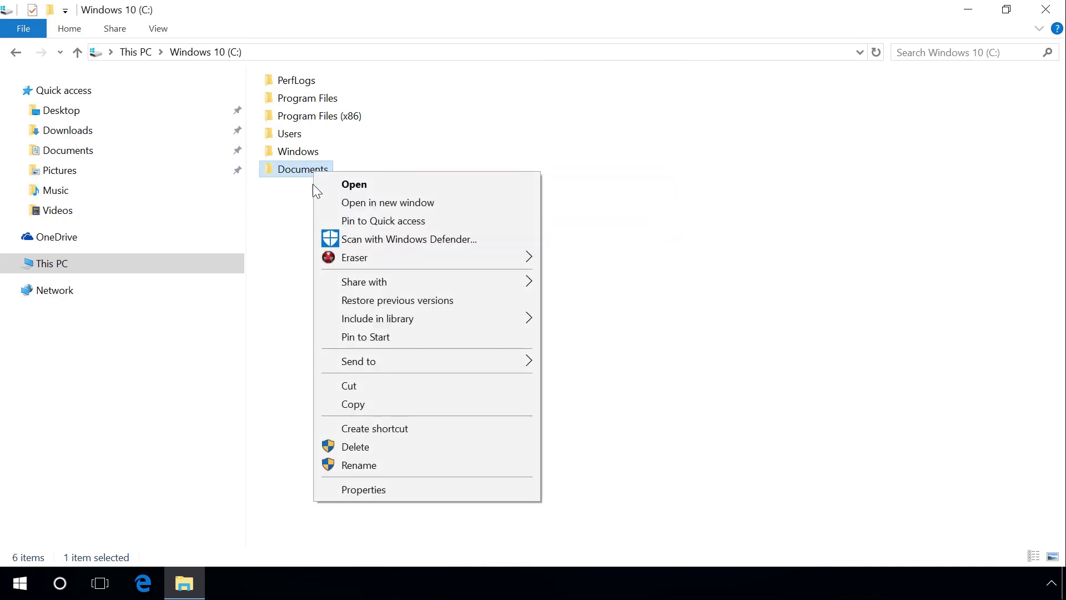
click(358, 489)
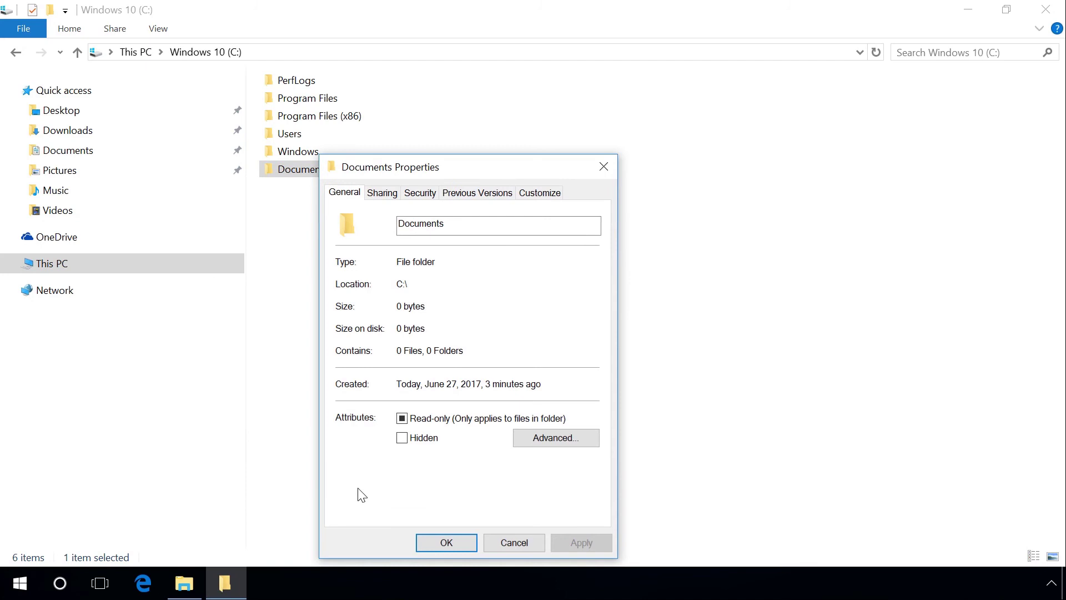
click(422, 223)
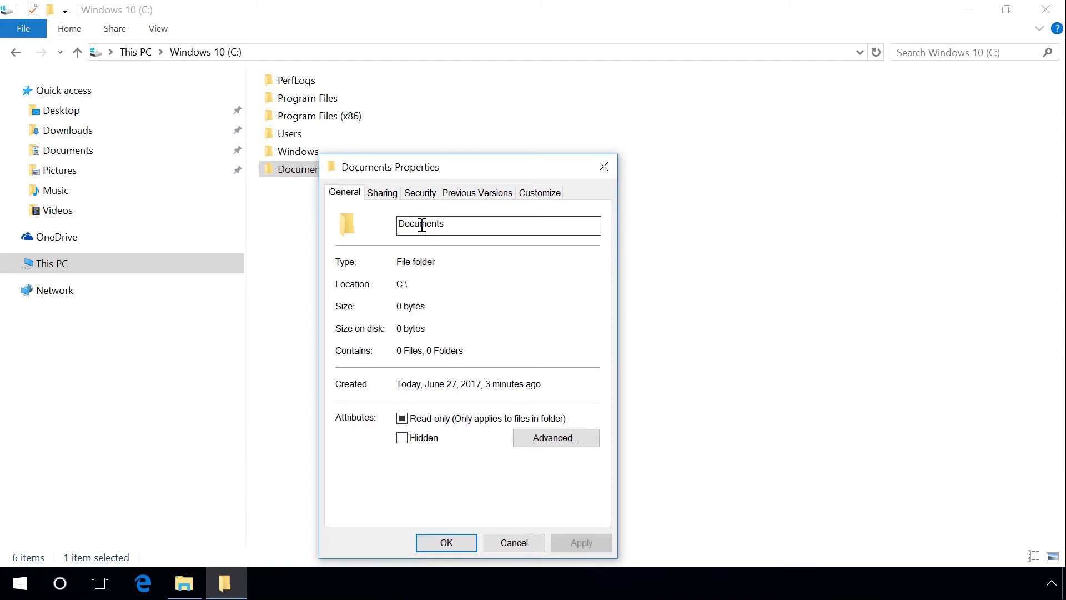
click(420, 193)
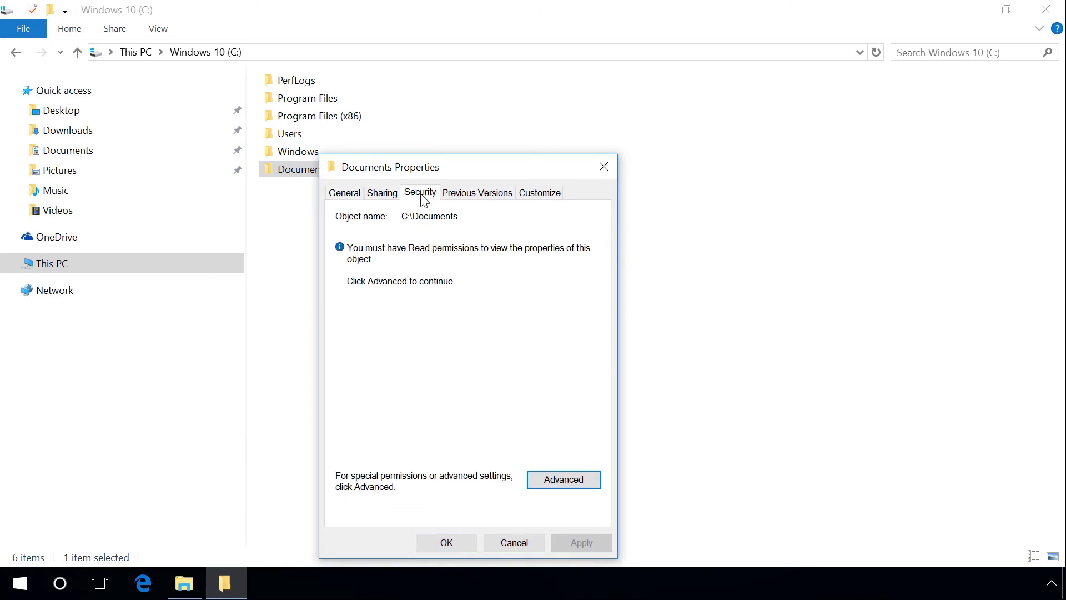
click(556, 483)
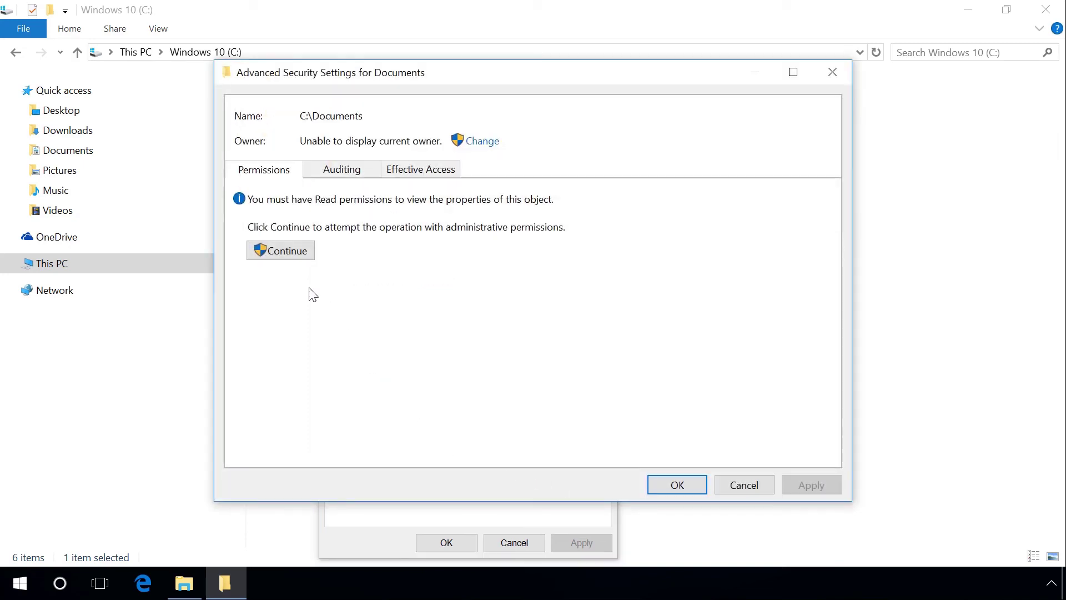
- Add a permission entry for principal 'user' with Full control, verified via Check Names
click(277, 253)
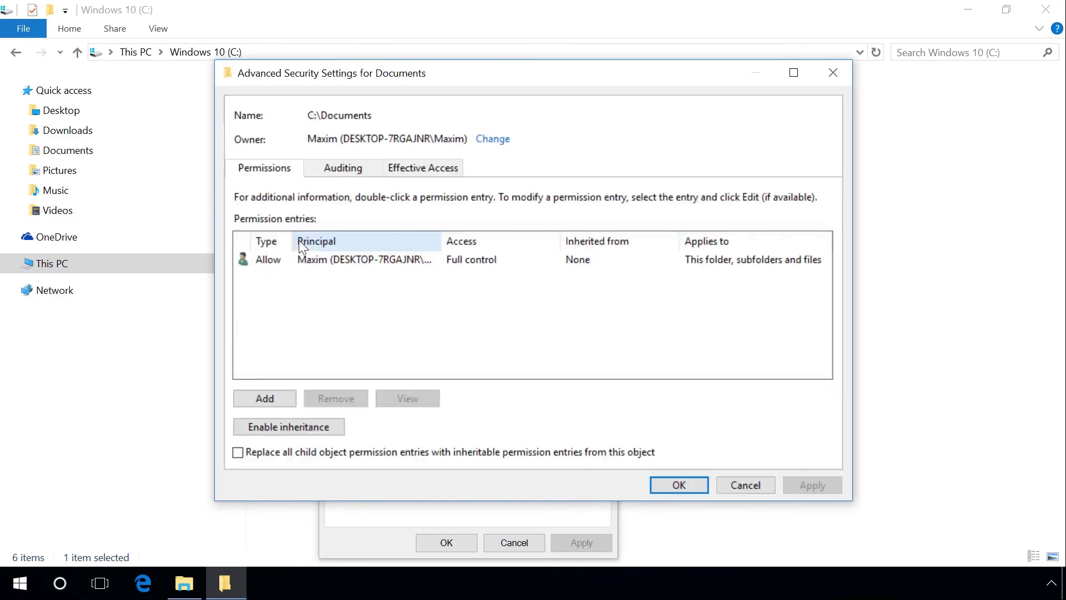
click(265, 399)
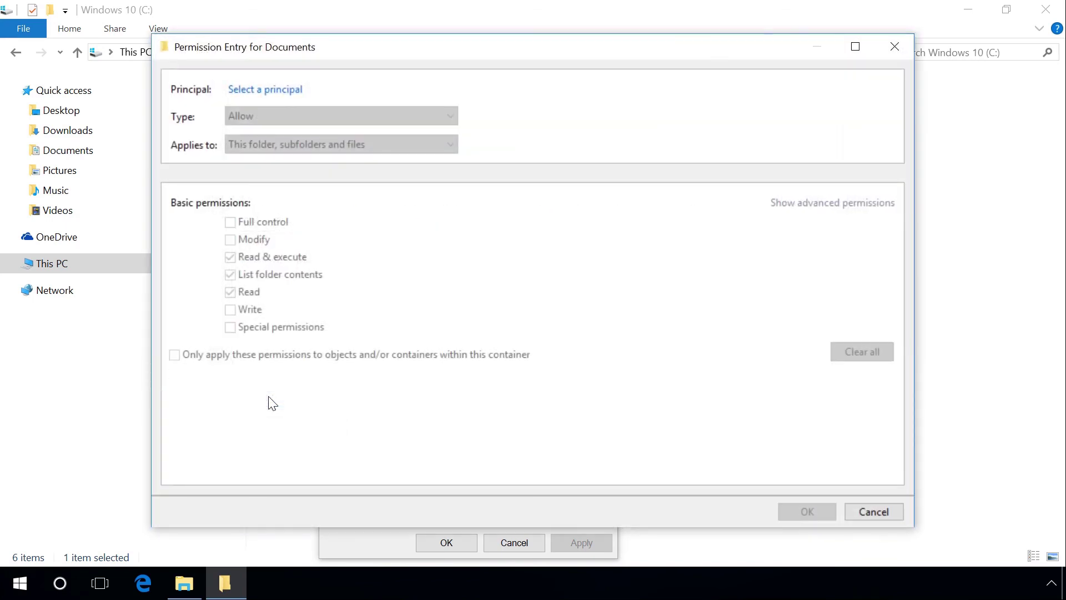
click(272, 90)
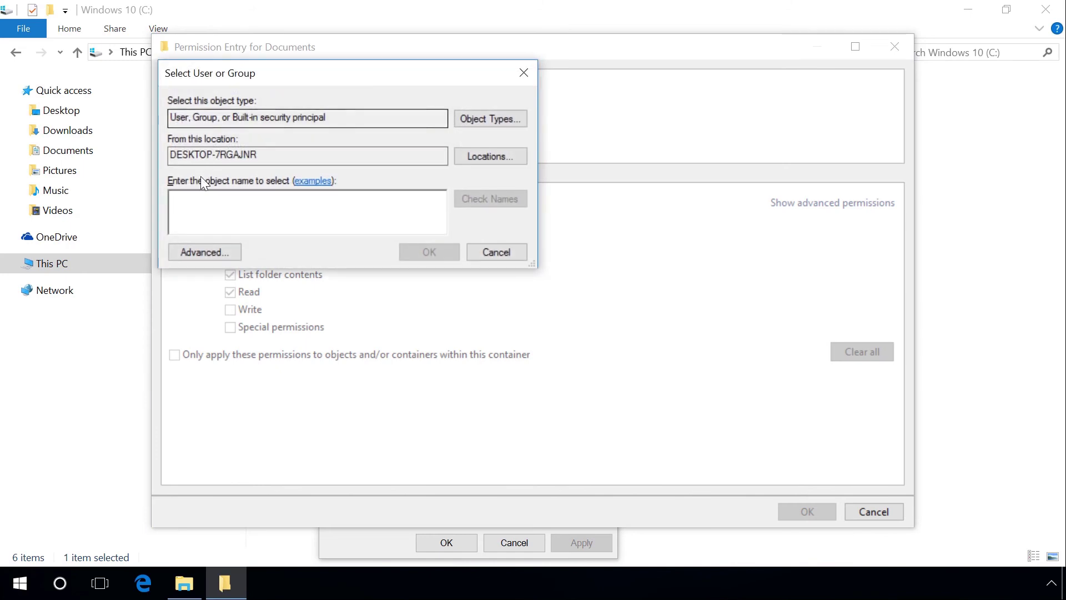
text(user)
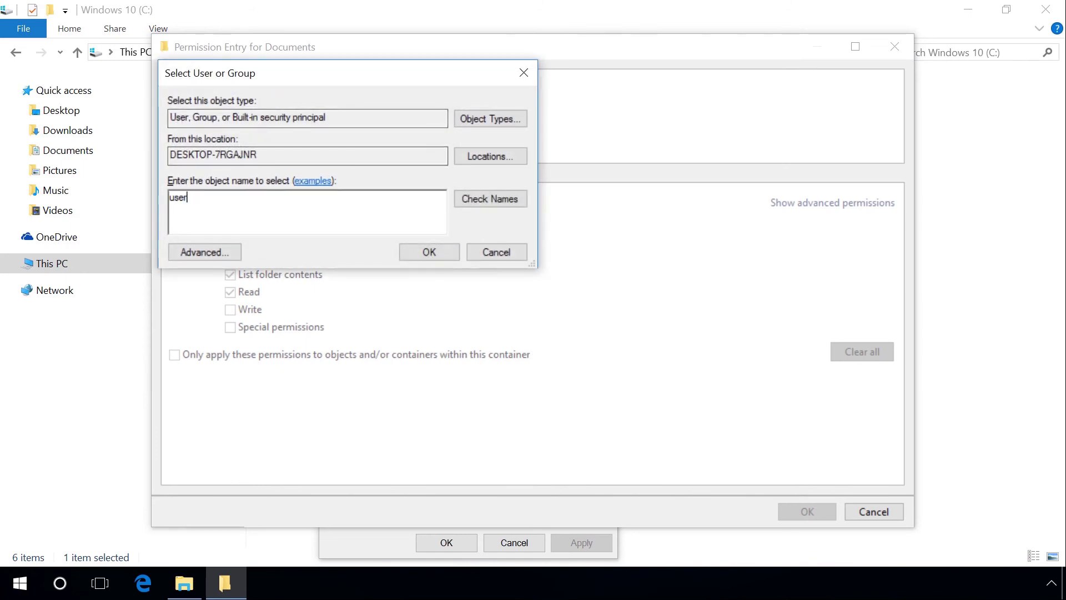
click(478, 200)
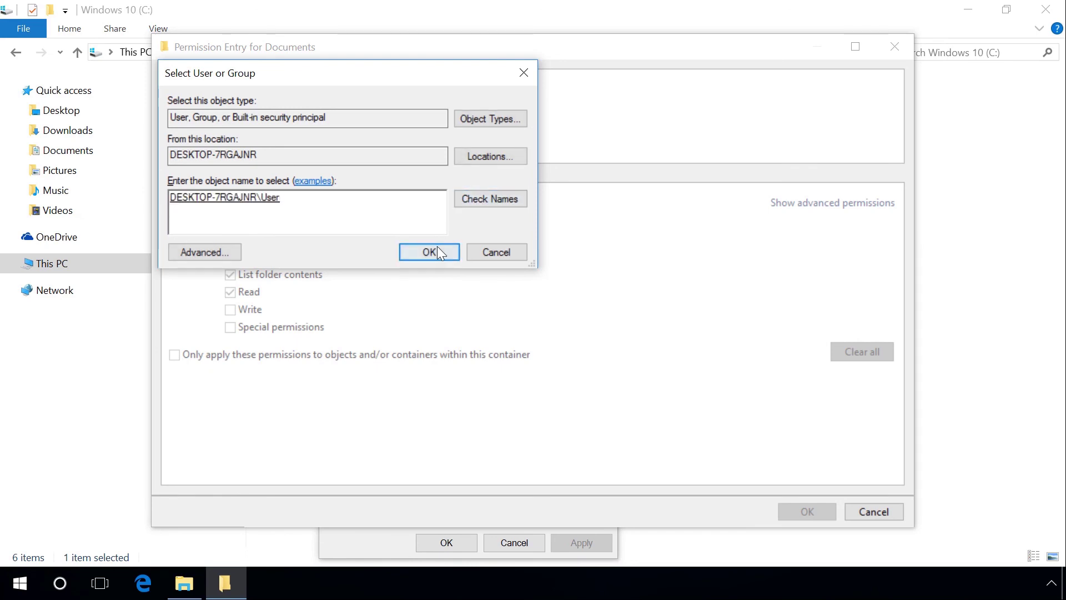
click(437, 251)
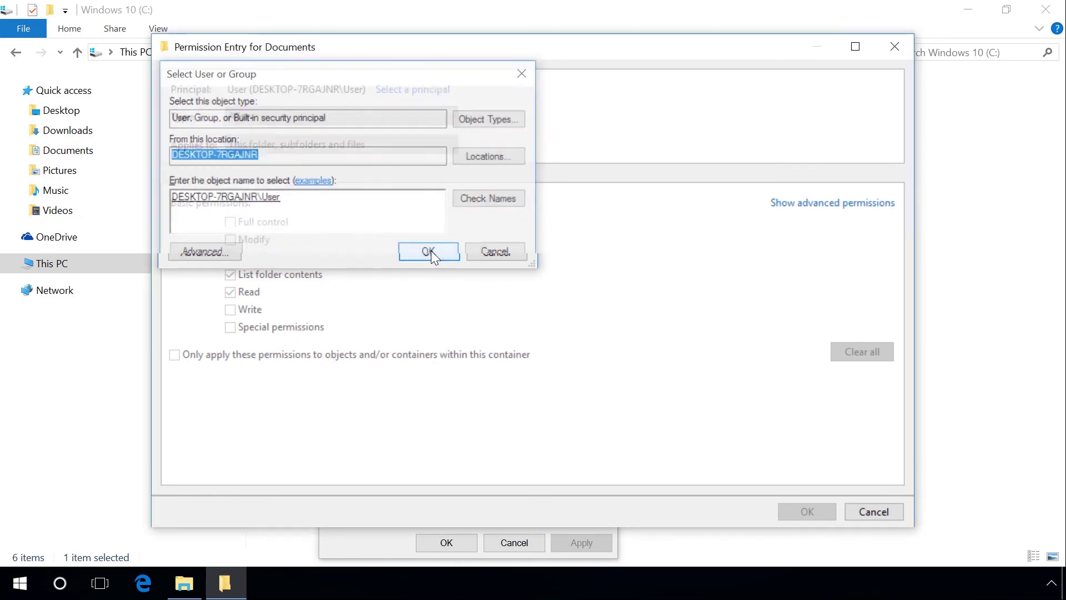
click(265, 222)
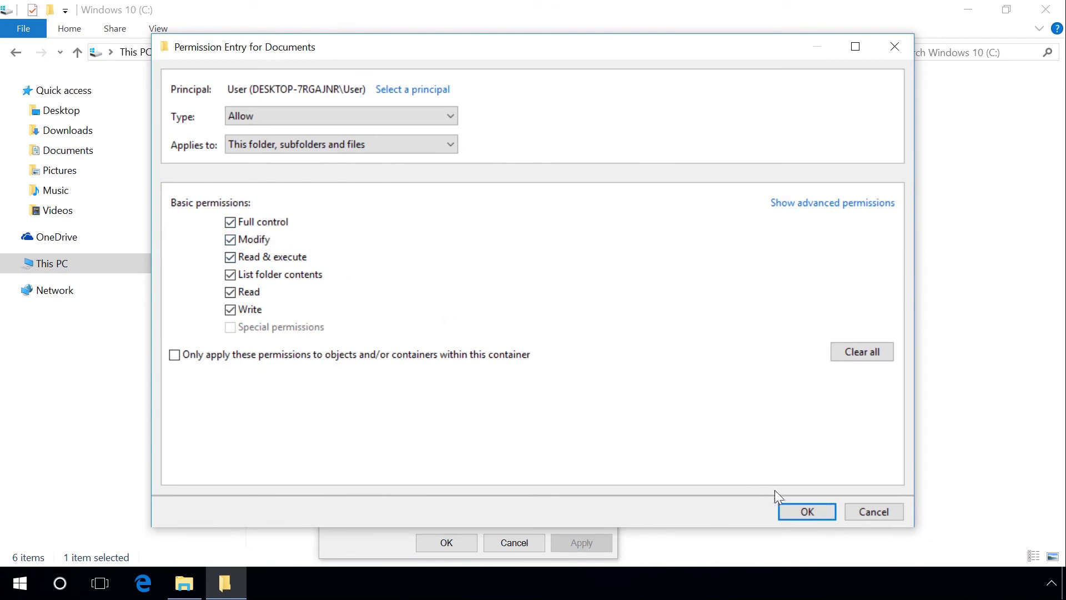
- Save and apply the new permissions, close the dialogs, and open Documents showing its three items
click(805, 512)
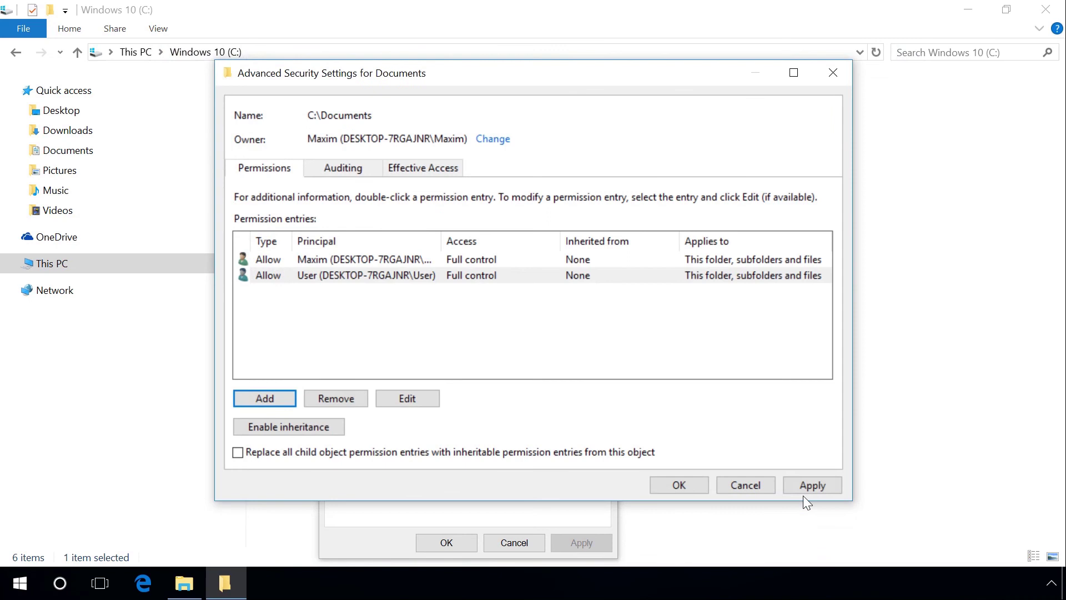
click(801, 484)
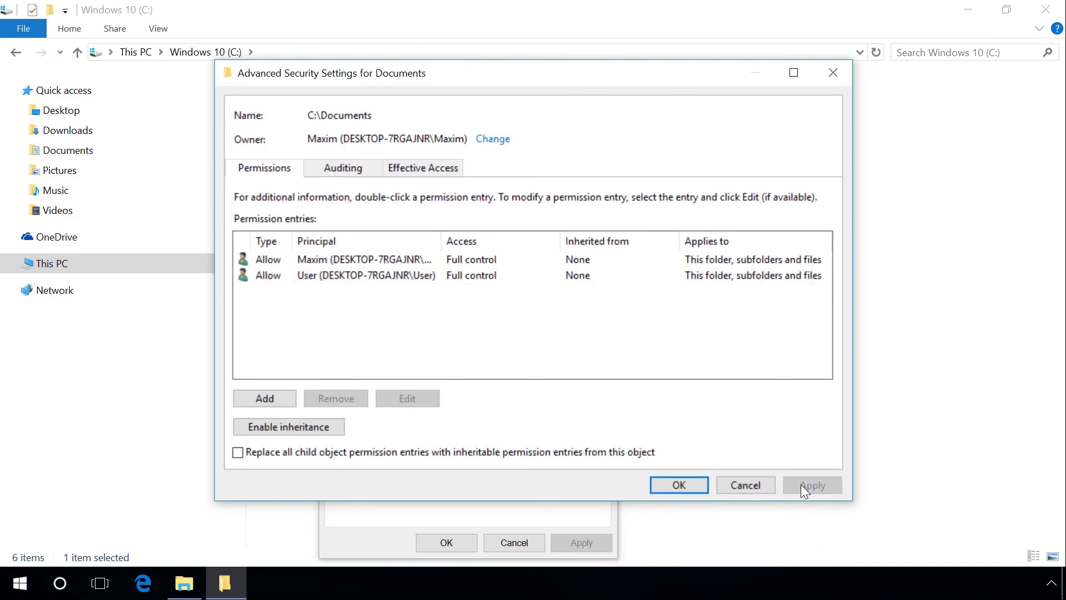
click(678, 483)
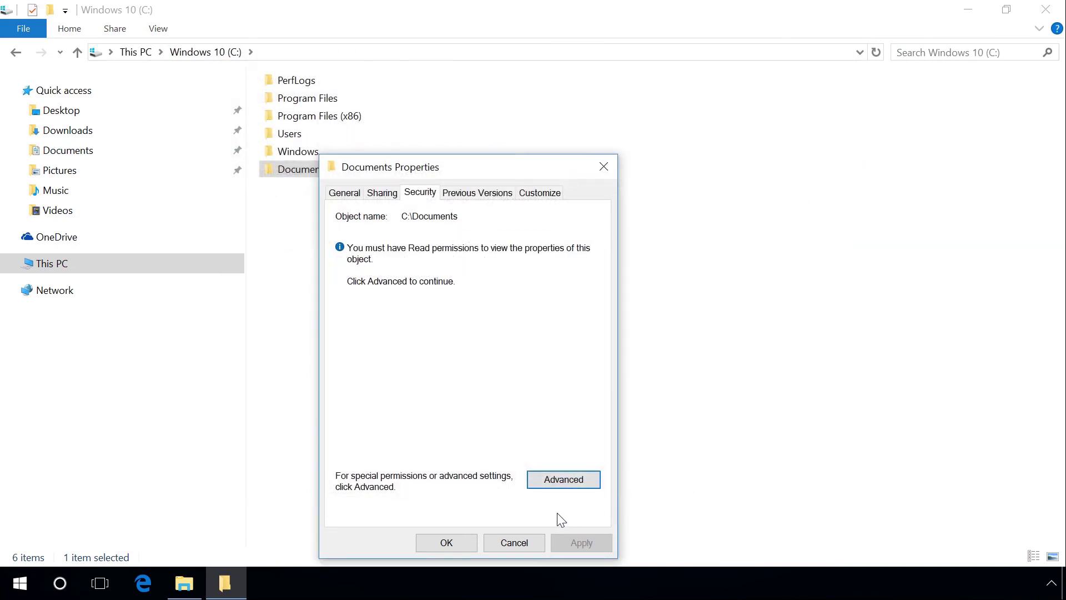
click(426, 545)
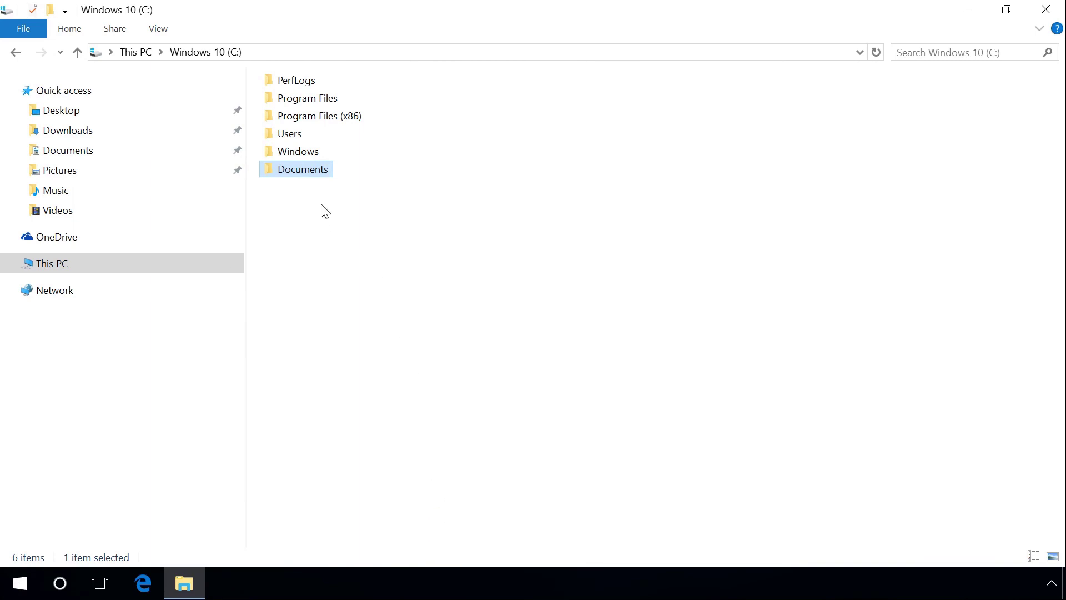
mouse_move(285, 173)
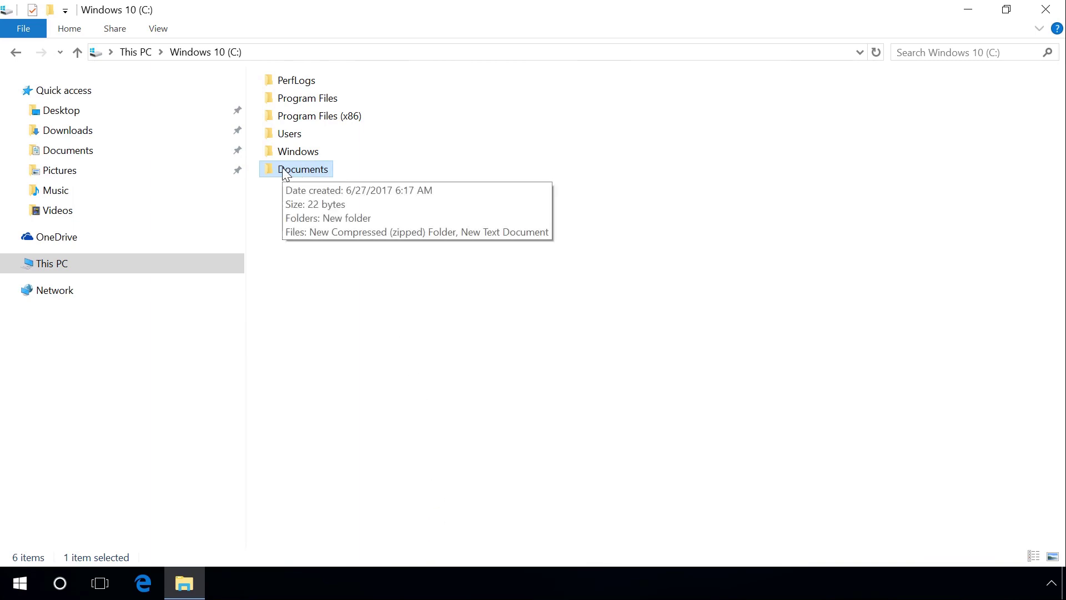
double_click(285, 170)
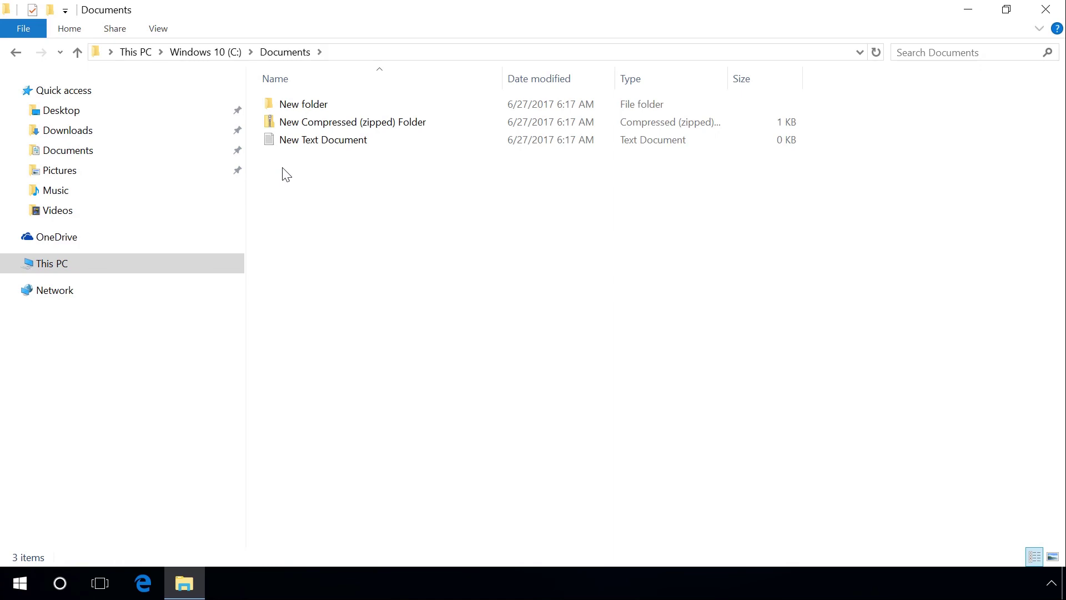